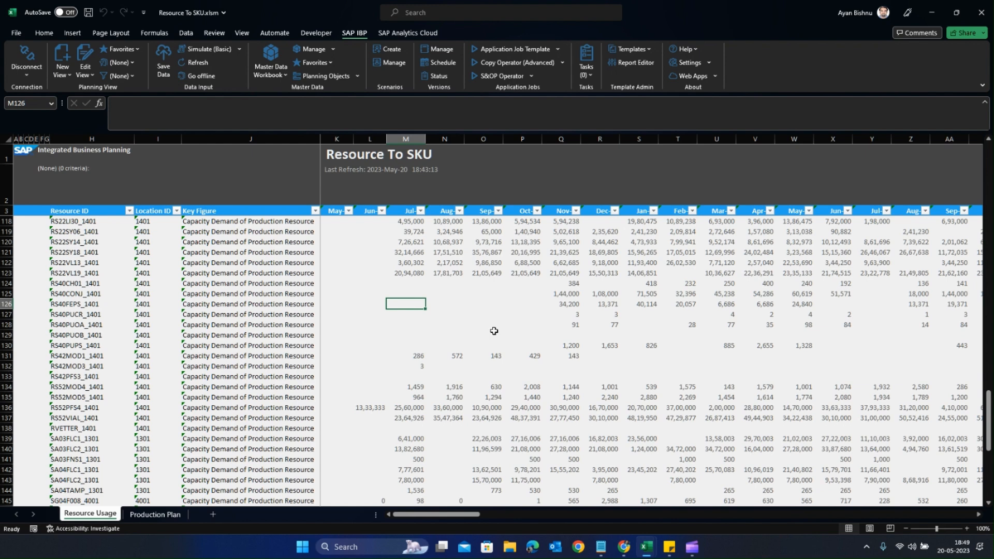
# Examine the Capacity Demand of Production Resource key figure and its monthly values for RS22LI30_1401 and RS22SY06_1401 on the Resource Usage sheet.
pyautogui.click(234, 221)
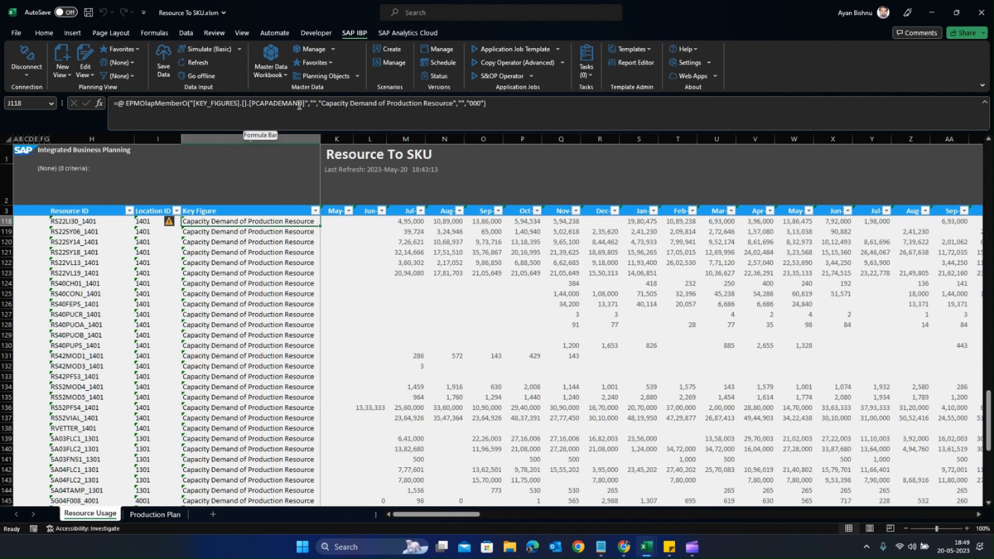
pyautogui.click(445, 230)
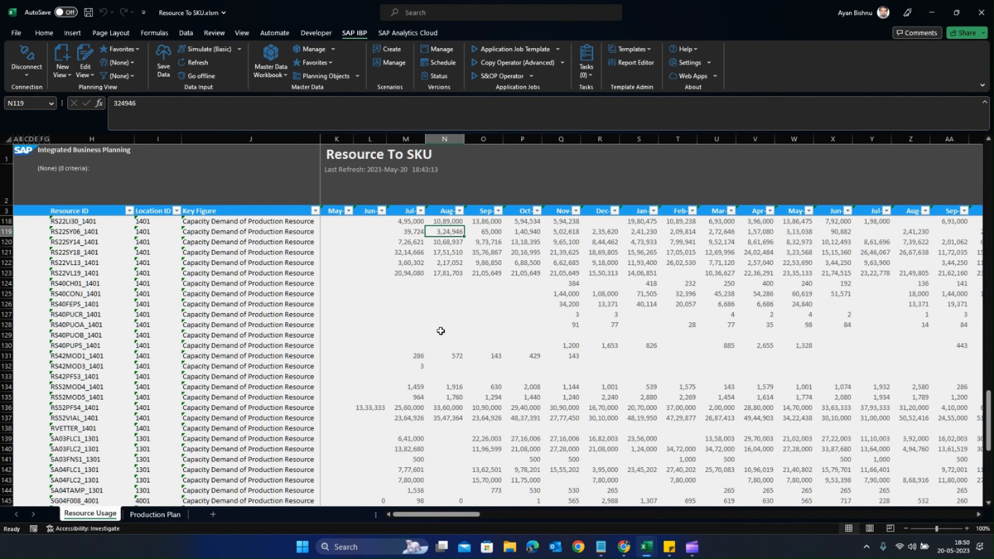
pyautogui.click(401, 221)
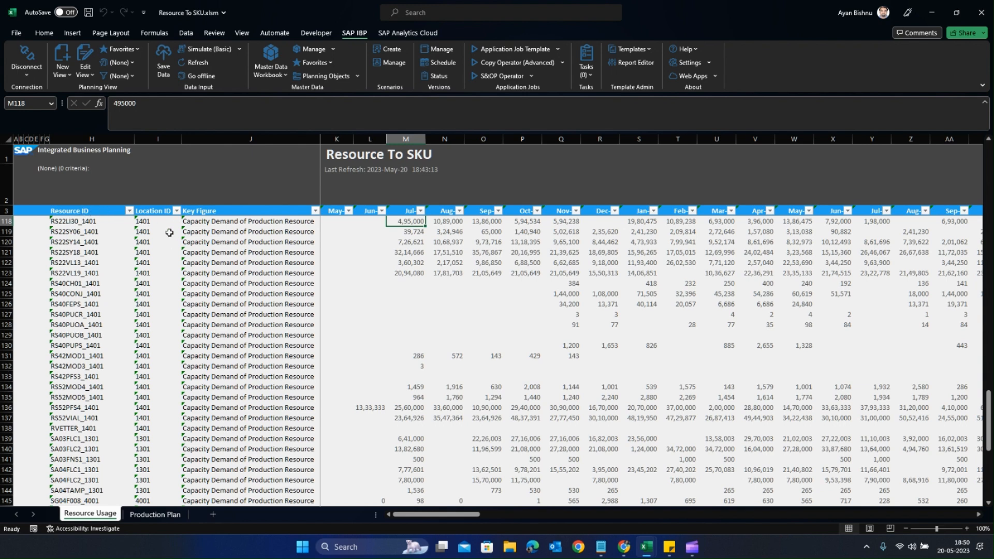
pyautogui.click(209, 223)
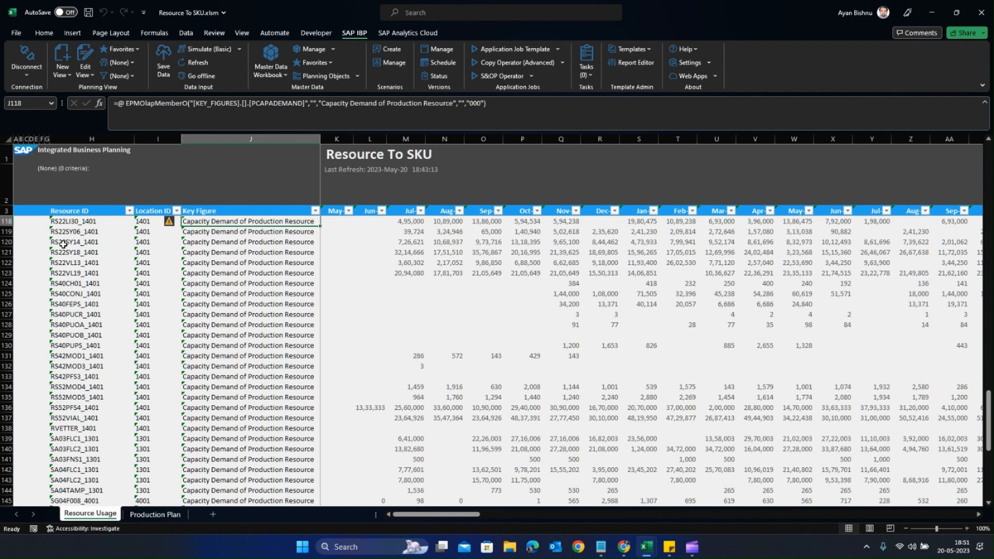
# Open the Production Plan sheet and examine the Production Receipts (Finish) and Production Receipts / Interactive key figures of the first product.
pyautogui.click(155, 515)
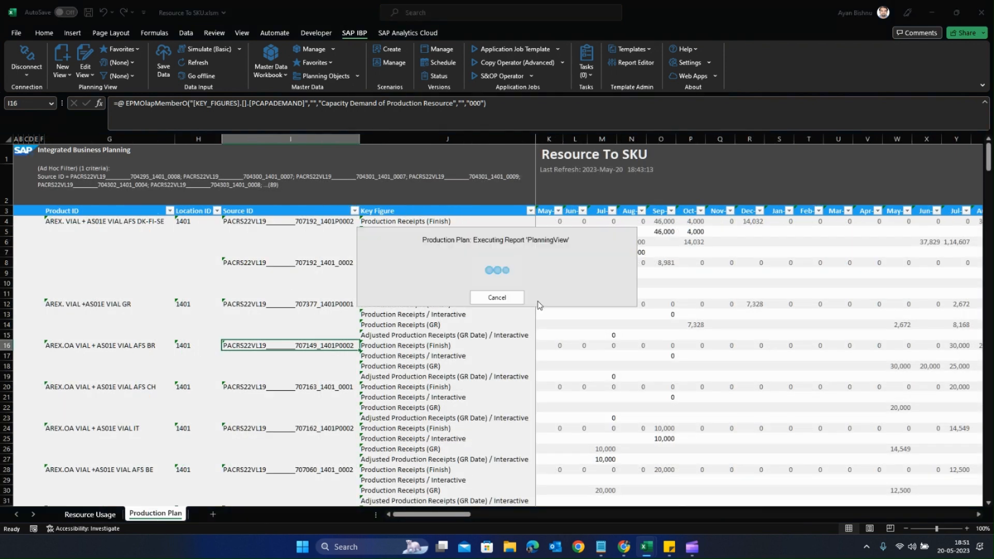
pyautogui.click(407, 222)
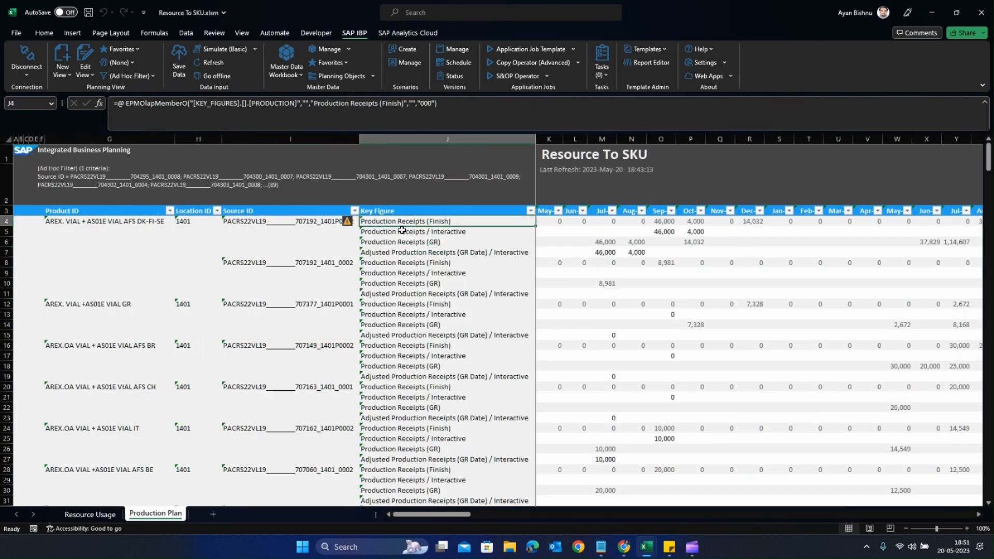
pyautogui.click(401, 231)
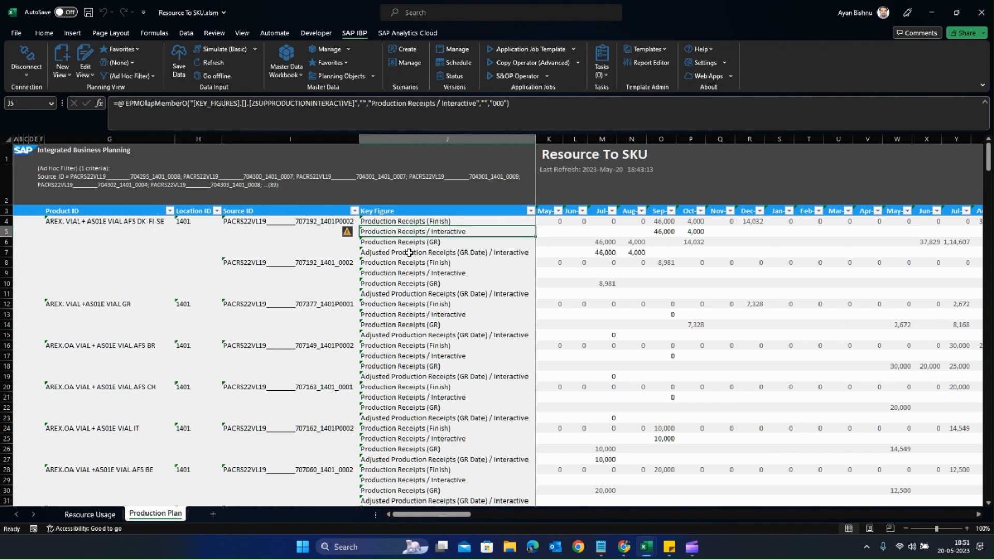
pyautogui.click(400, 221)
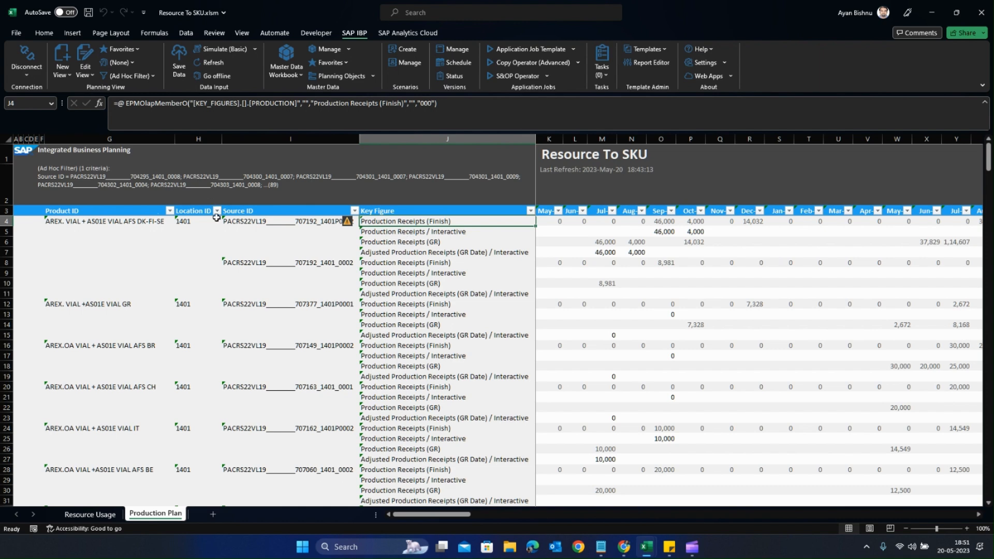
# From the Resource Usage sheet, switch to the Visual Basic editor, review the Worksheet_BeforeDoubleClick drill-down code from its start, and return to the workbook.
pyautogui.click(92, 514)
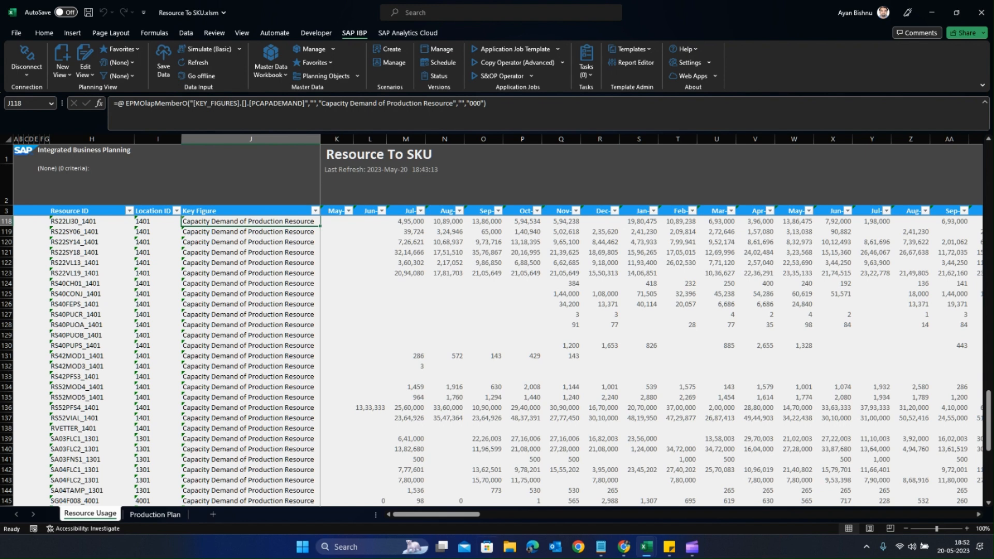
pyautogui.moveTo(646, 547)
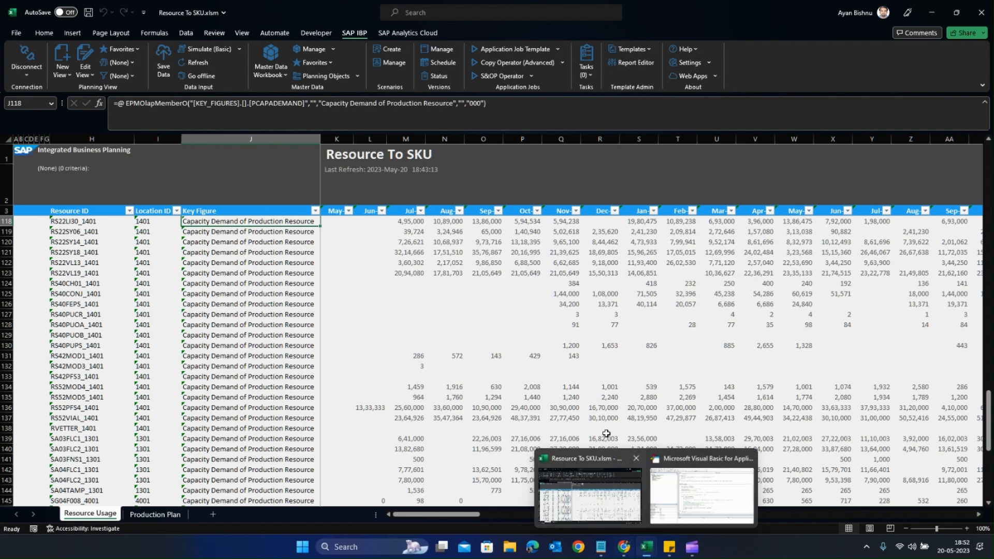
pyautogui.click(714, 498)
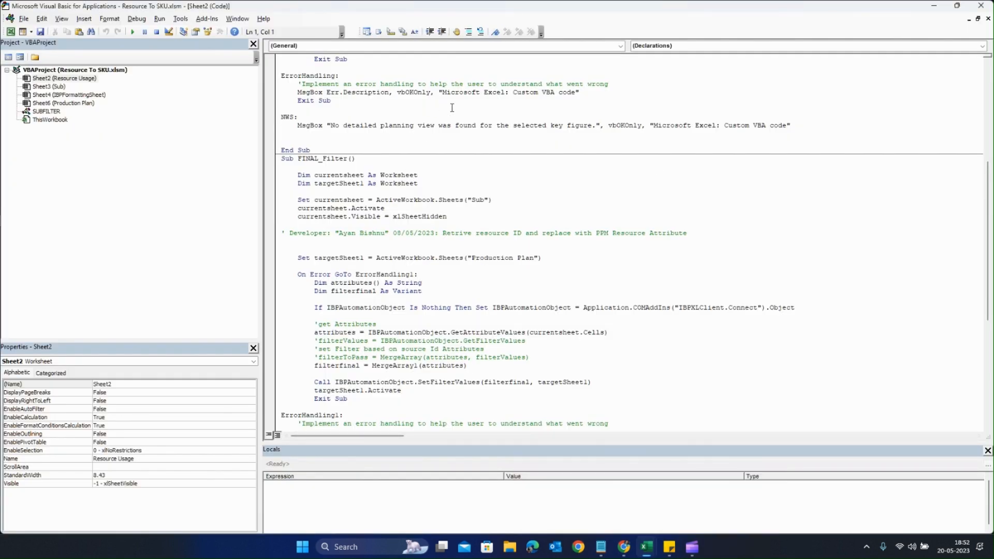
pyautogui.scroll(11, 507, 358)
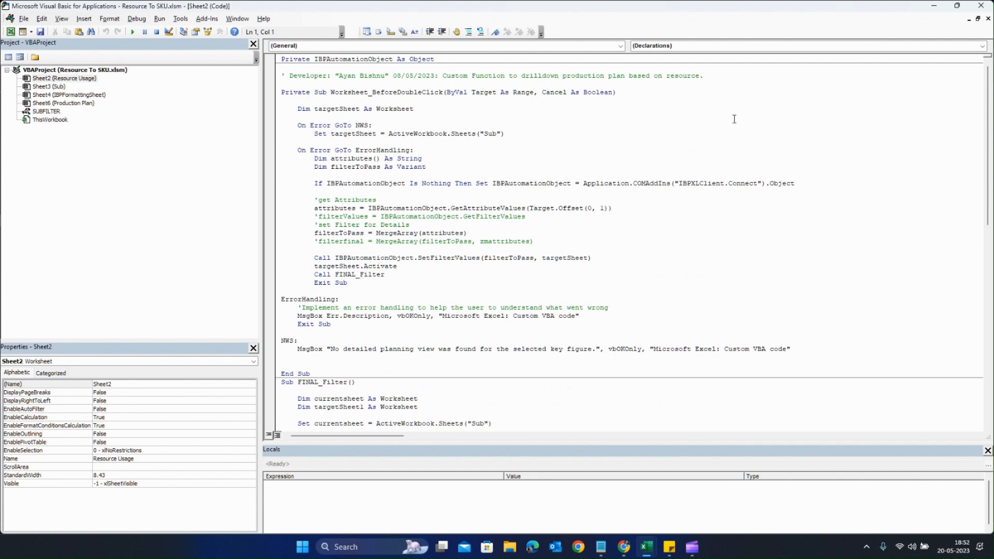
pyautogui.click(935, 6)
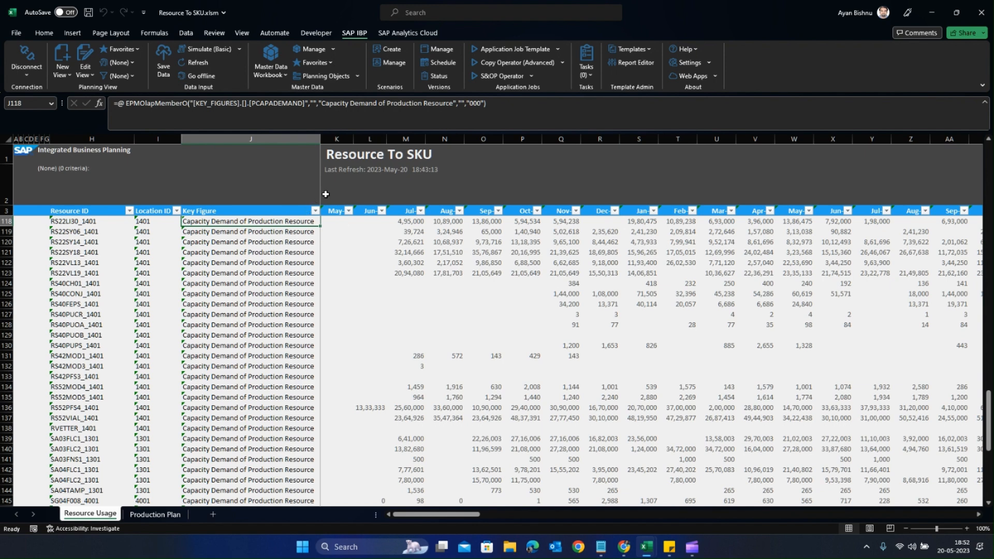
# Check the resource ID and location of RS22SY18_1401 on Resource Usage, and view the Production Plan sheet for comparison.
pyautogui.click(65, 253)
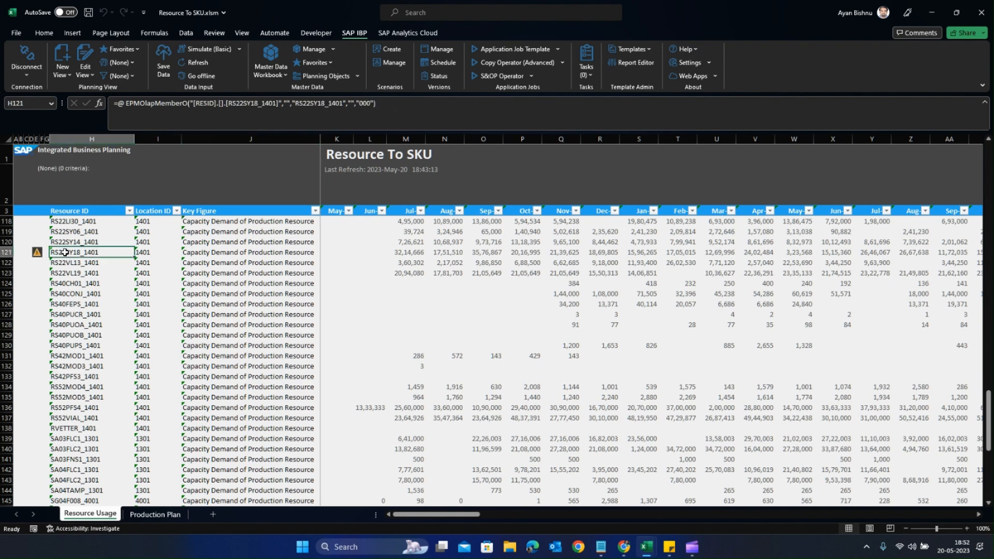
pyautogui.click(145, 254)
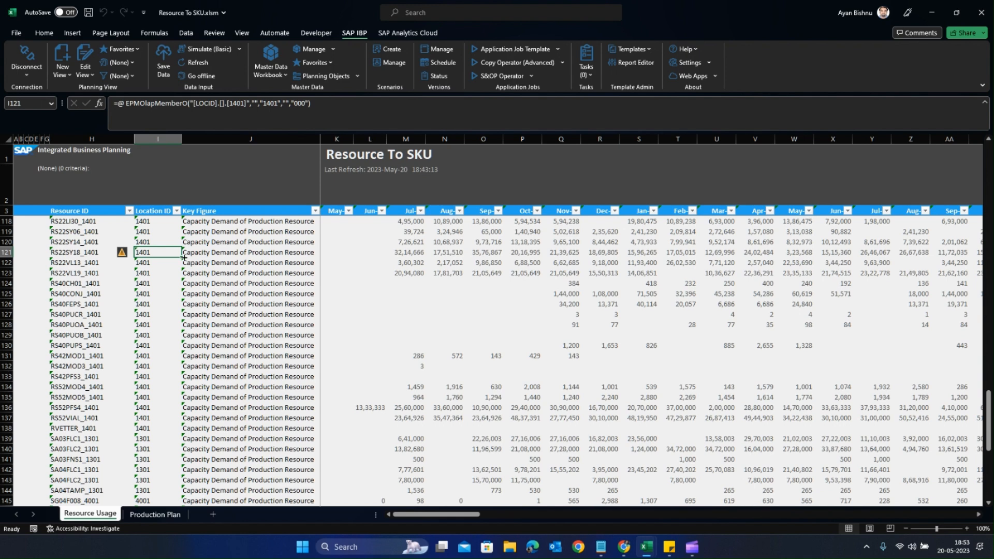
pyautogui.click(57, 252)
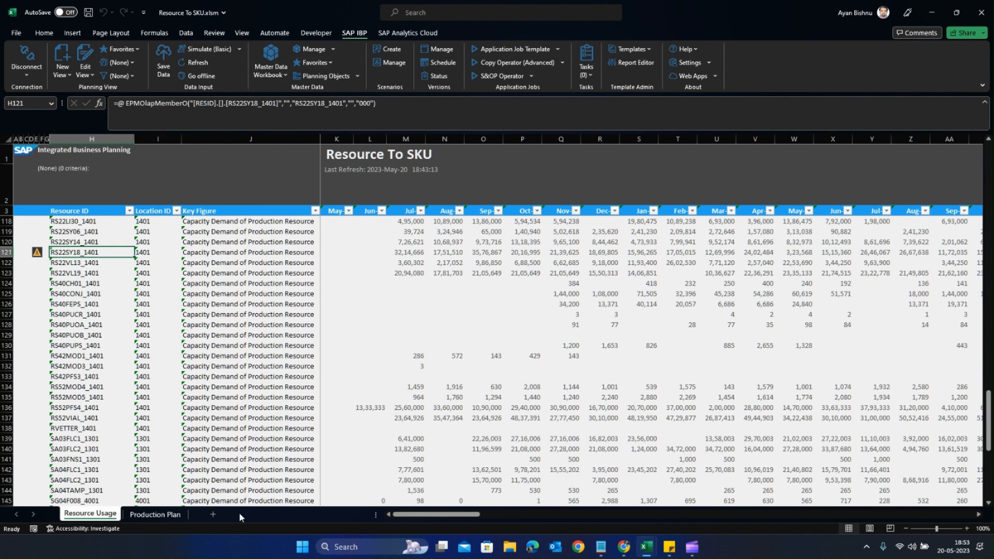
pyautogui.click(148, 515)
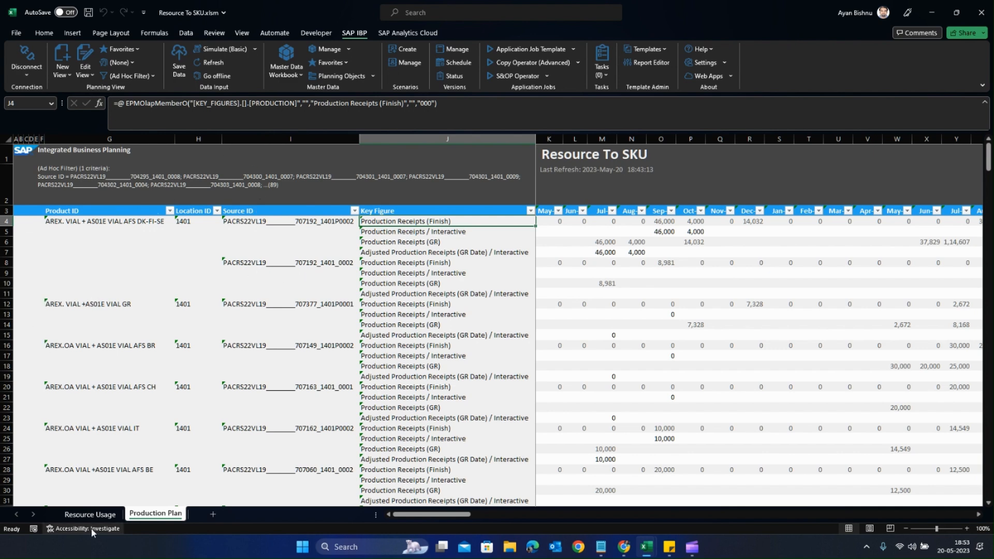
# Refresh the Resource Usage planning view and drill down from the capacity demand key figure of resource QA_SA04_1301 to its production plan.
pyautogui.click(87, 514)
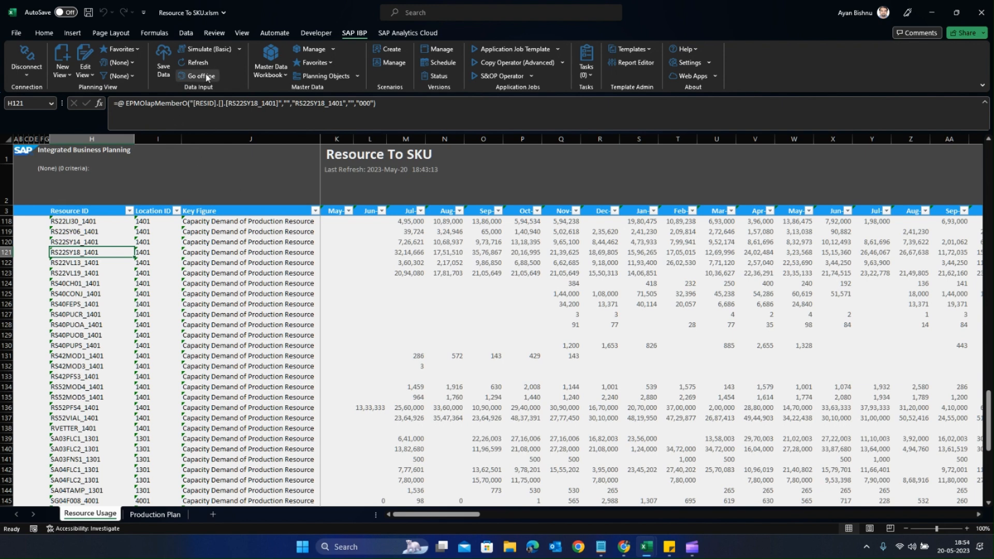
pyautogui.click(194, 62)
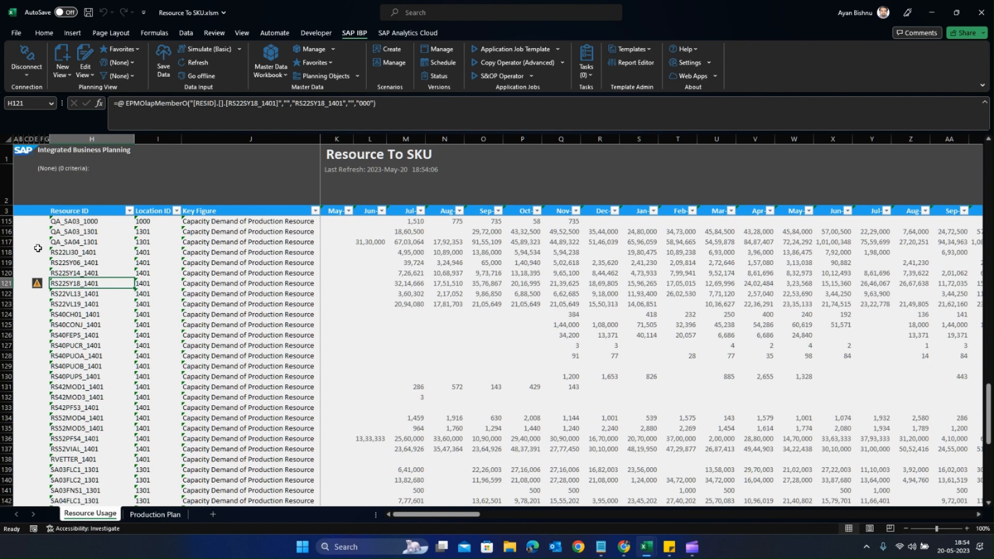
pyautogui.click(64, 242)
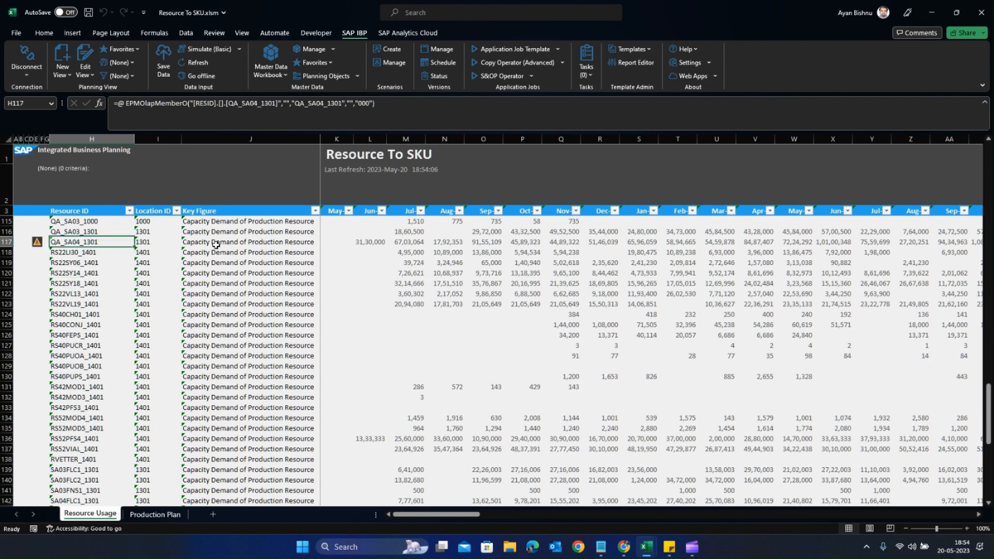
pyautogui.click(249, 242)
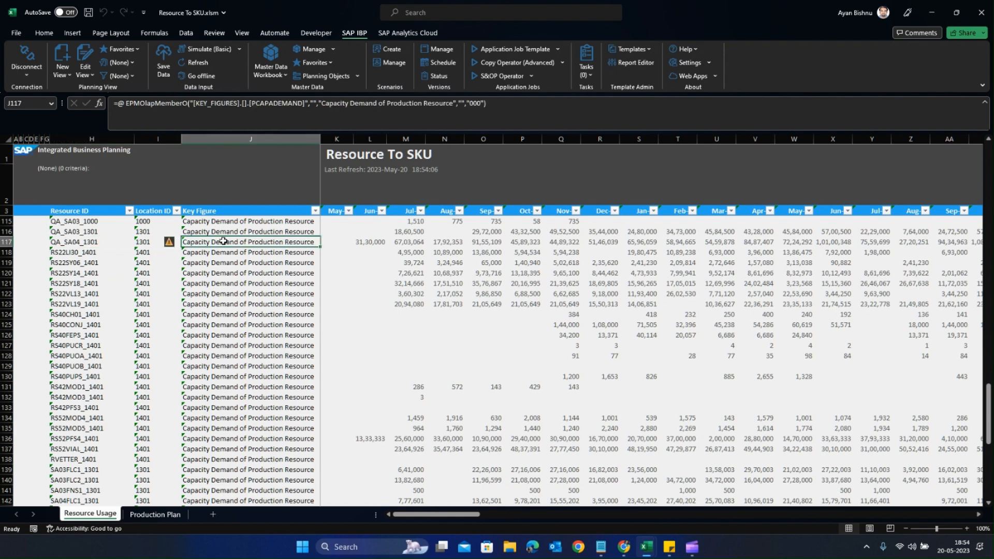
pyautogui.doubleClick(257, 241)
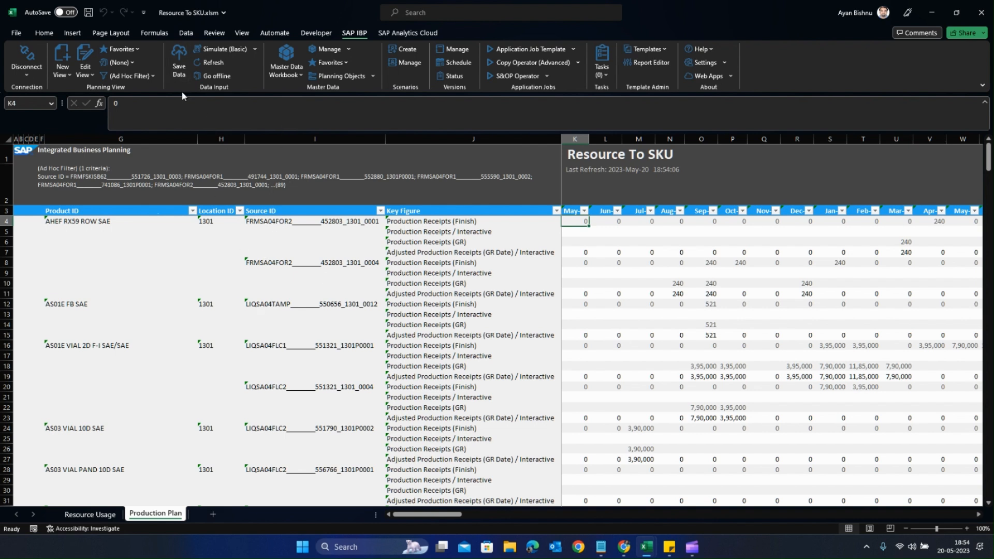
# Inspect the selected Source ID values in the Production Plan worksheet filter down to the end of the list, and close it without changes.
pyautogui.click(153, 77)
pyautogui.click(126, 92)
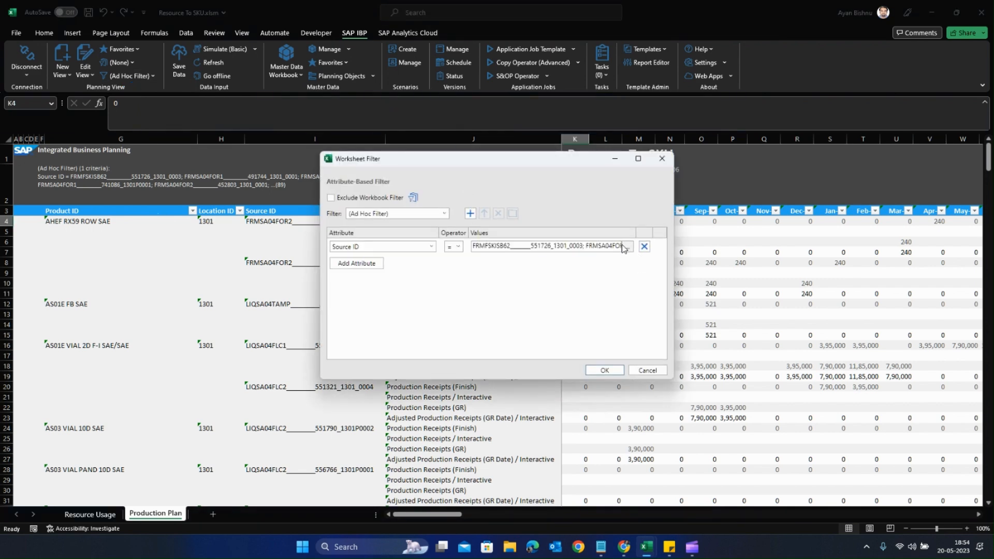
pyautogui.click(626, 246)
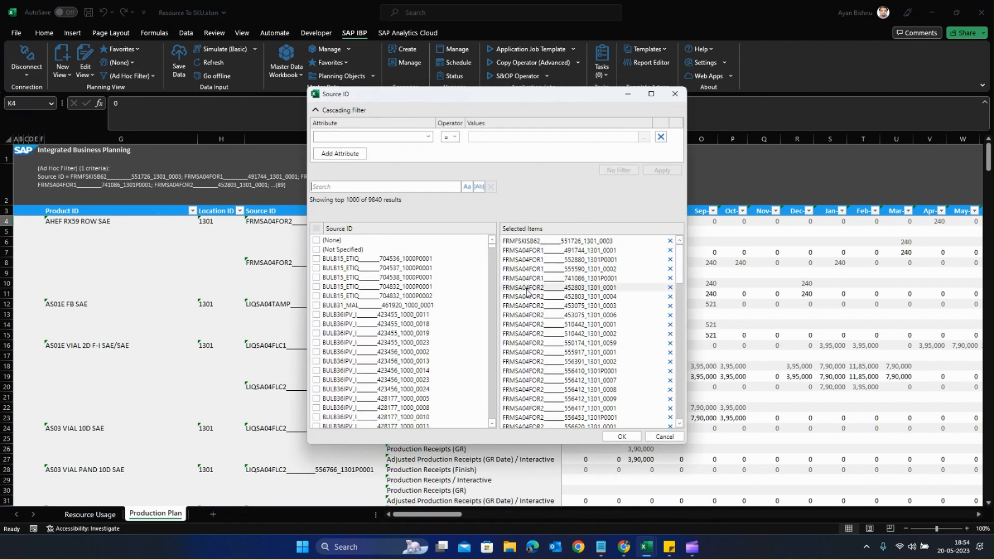
pyautogui.scroll(-15, 533, 299)
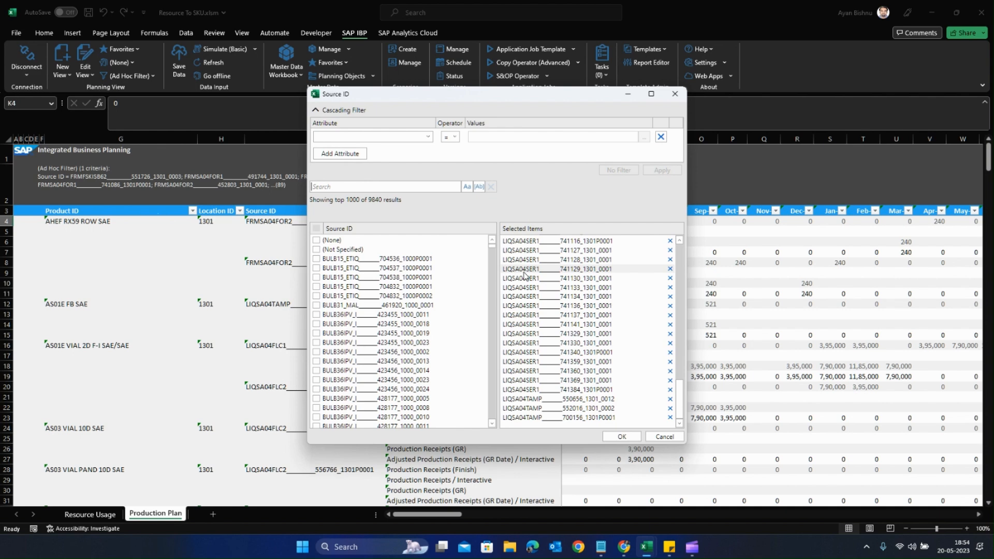
pyautogui.click(660, 436)
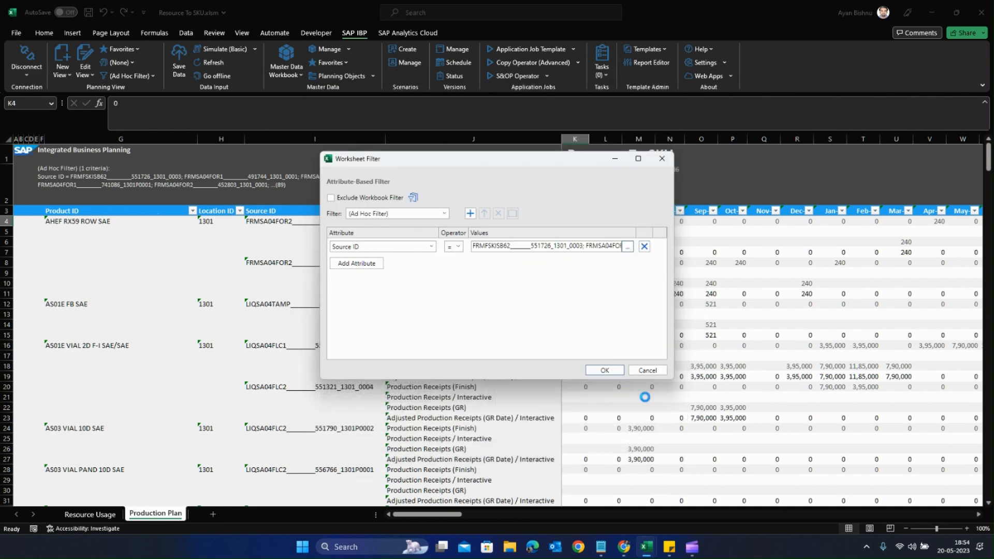
pyautogui.click(647, 370)
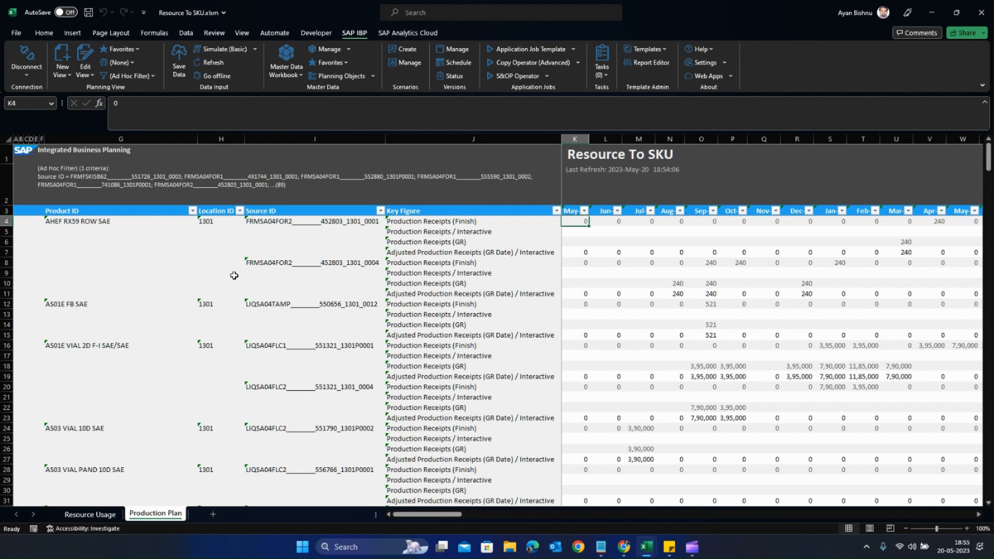
# Review the attribute-based and value-based filter settings of the Production Plan planning view, and leave them without changes.
pyautogui.click(86, 75)
pyautogui.click(93, 90)
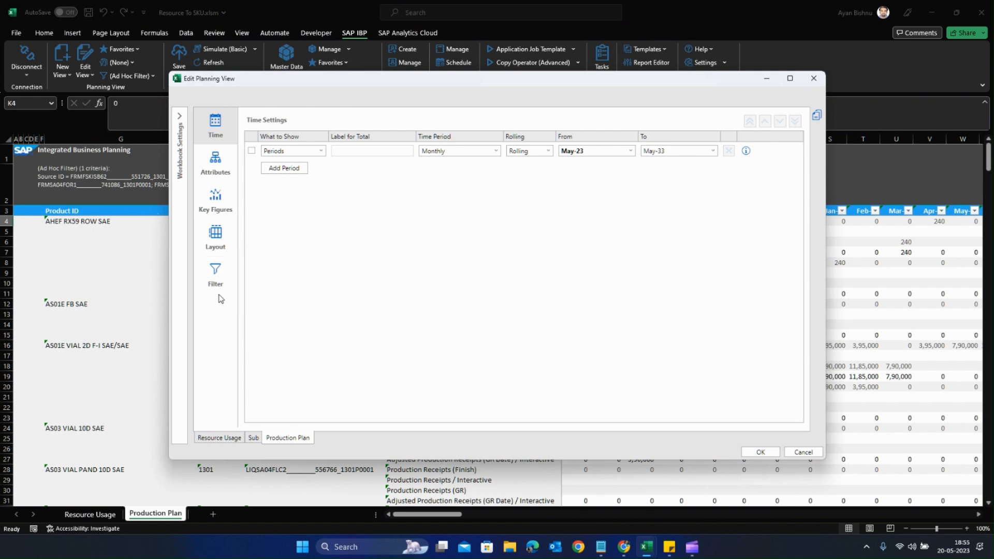
pyautogui.click(215, 279)
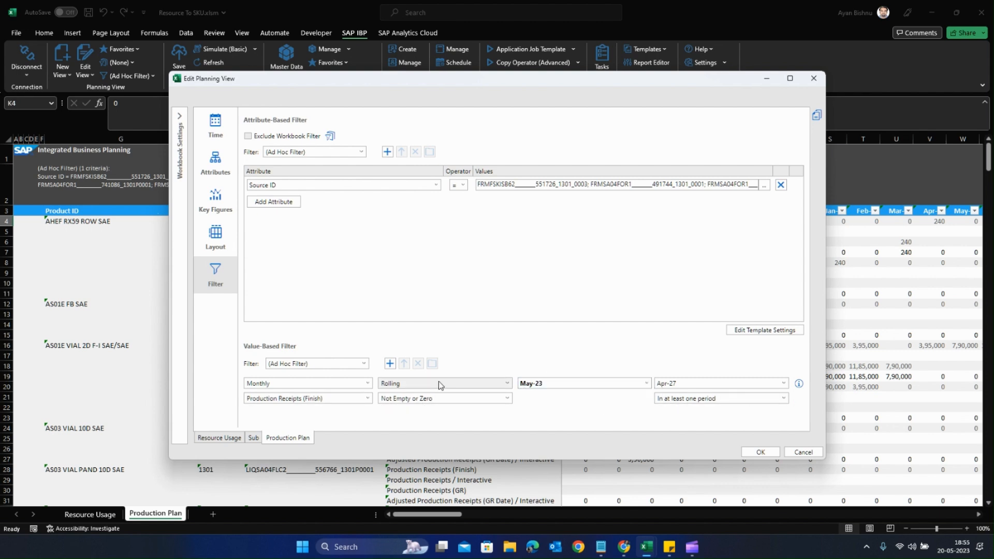
pyautogui.click(801, 452)
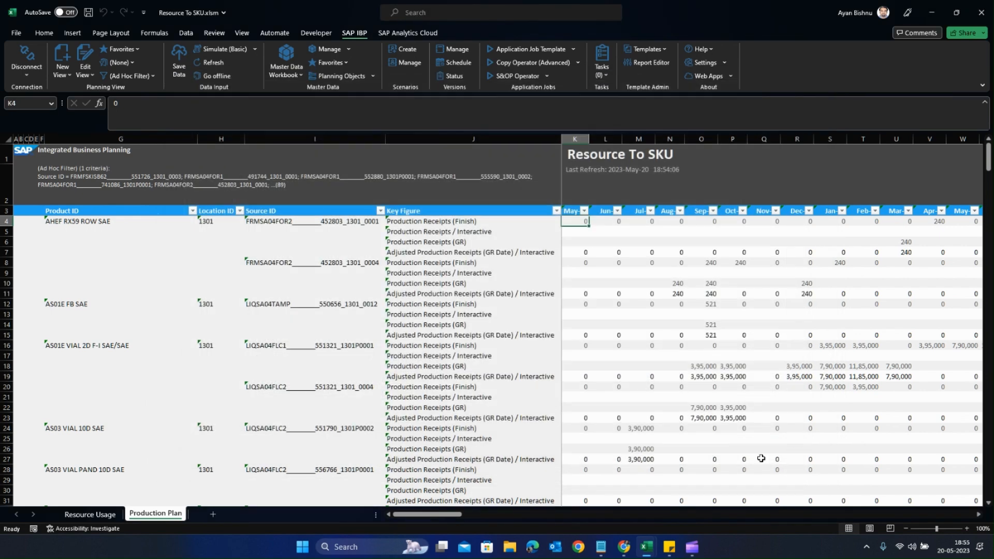
# Check resource QA_SA04_1301 on Resource Usage and look through the products and source IDs in its Production Plan drill-down.
pyautogui.click(90, 514)
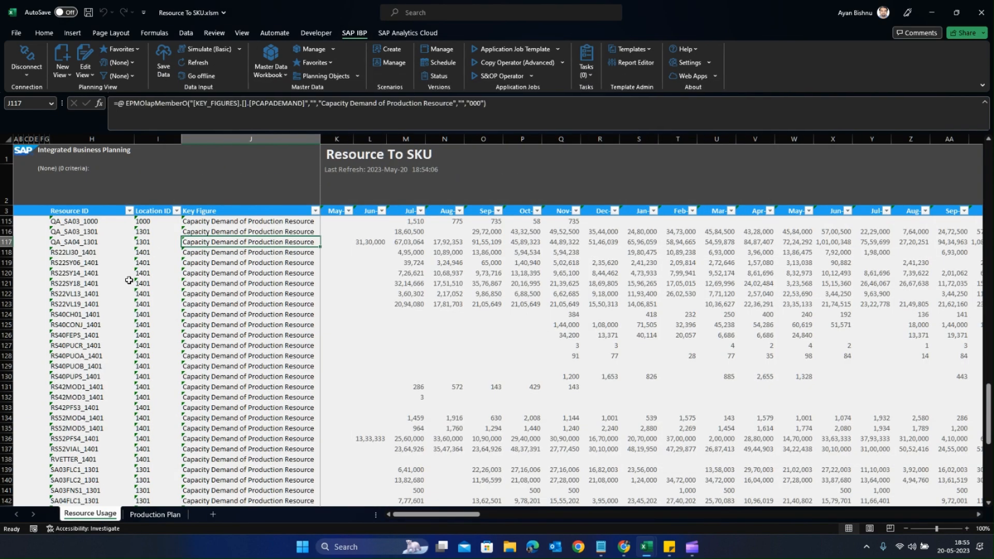
pyautogui.click(59, 251)
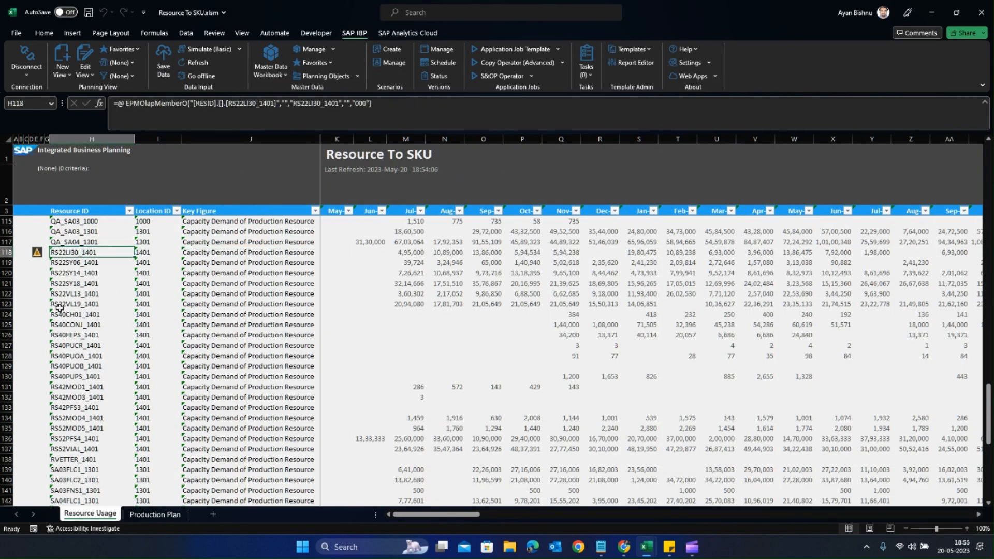
pyautogui.click(78, 244)
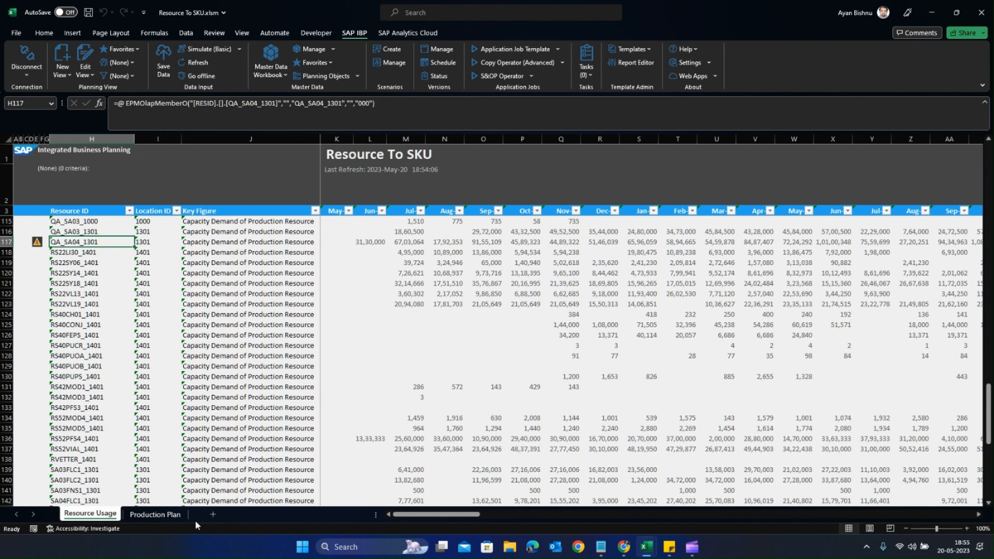
pyautogui.click(155, 515)
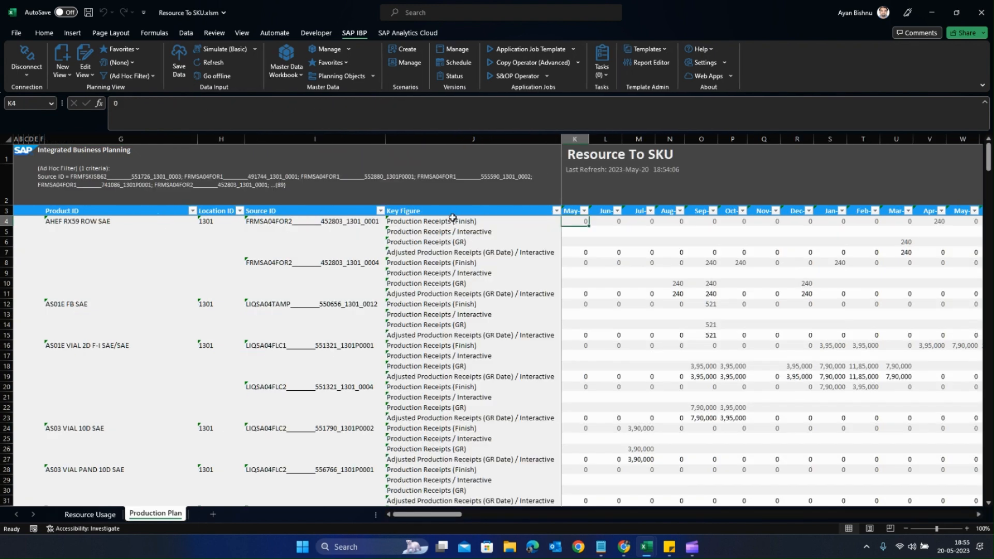
pyautogui.moveTo(434, 554)
pyautogui.scroll(-6, 327, 280)
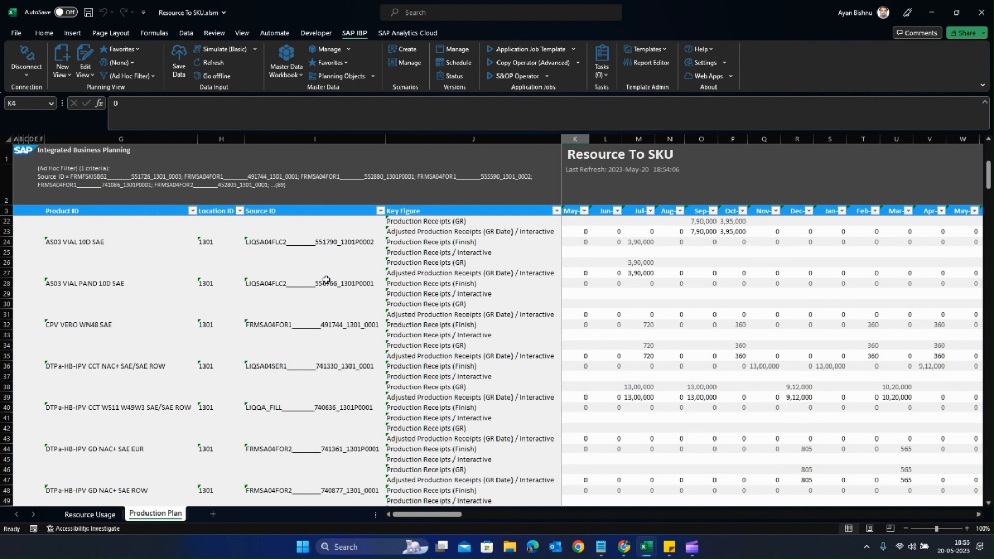
# Review the remaining products and their production receipts in the Production Plan of resource QA_SA04_1301, and return to its first row.
pyautogui.scroll(-6, 326, 280)
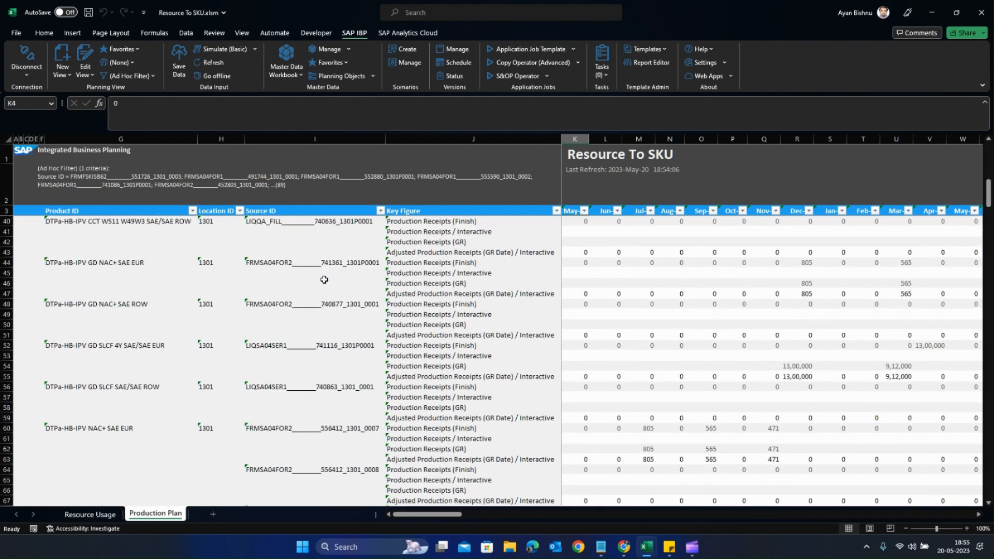
pyautogui.scroll(-14, 319, 299)
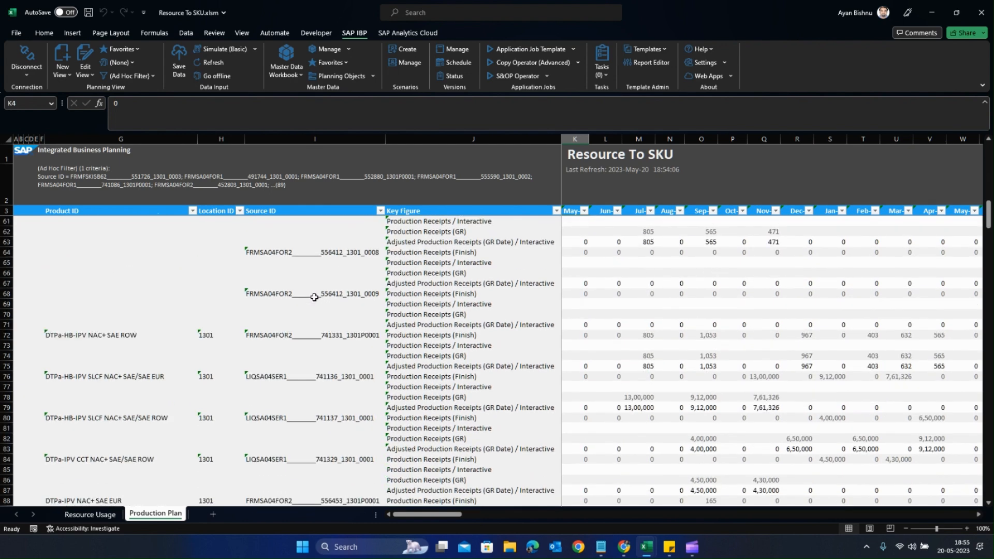
pyautogui.scroll(-6, 315, 296)
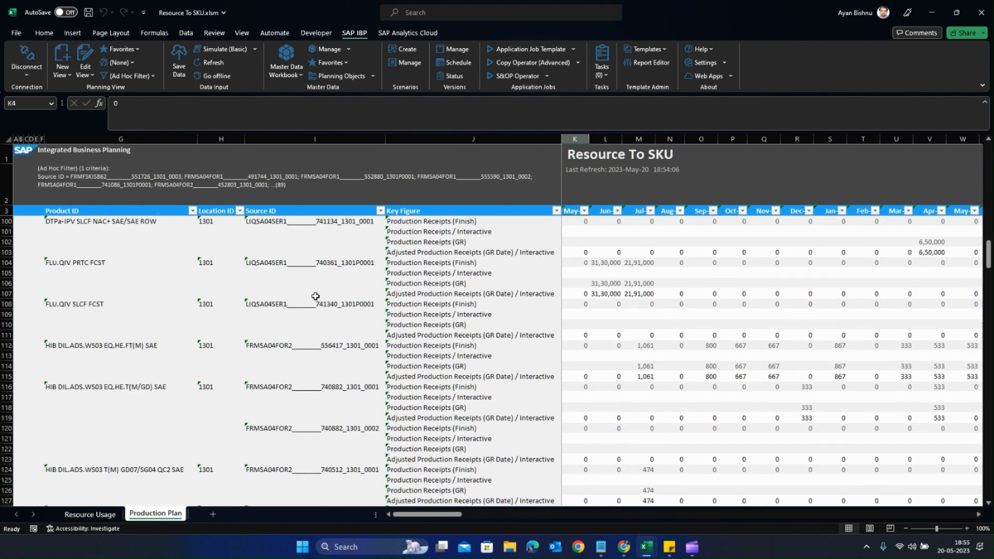
pyautogui.scroll(-13, 315, 301)
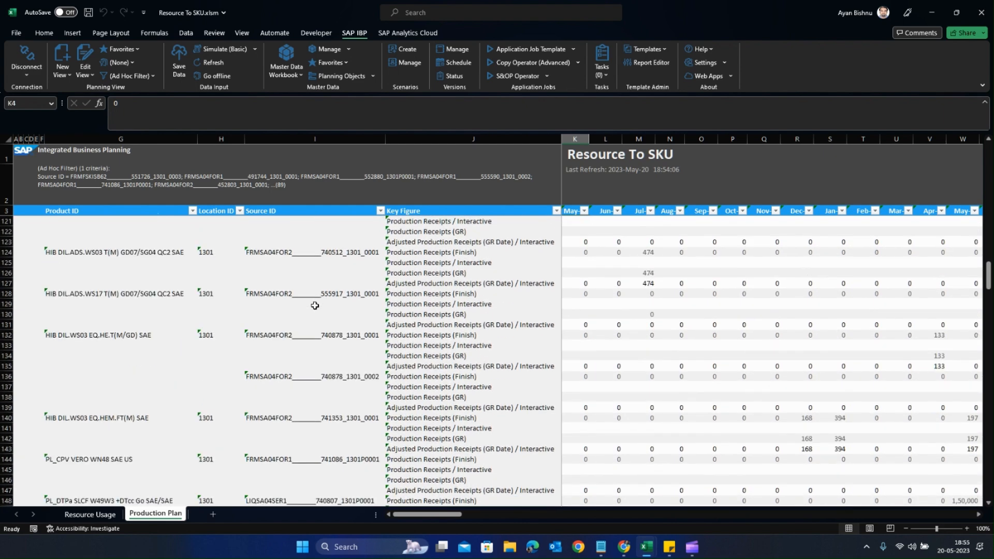
pyautogui.scroll(-7, 303, 305)
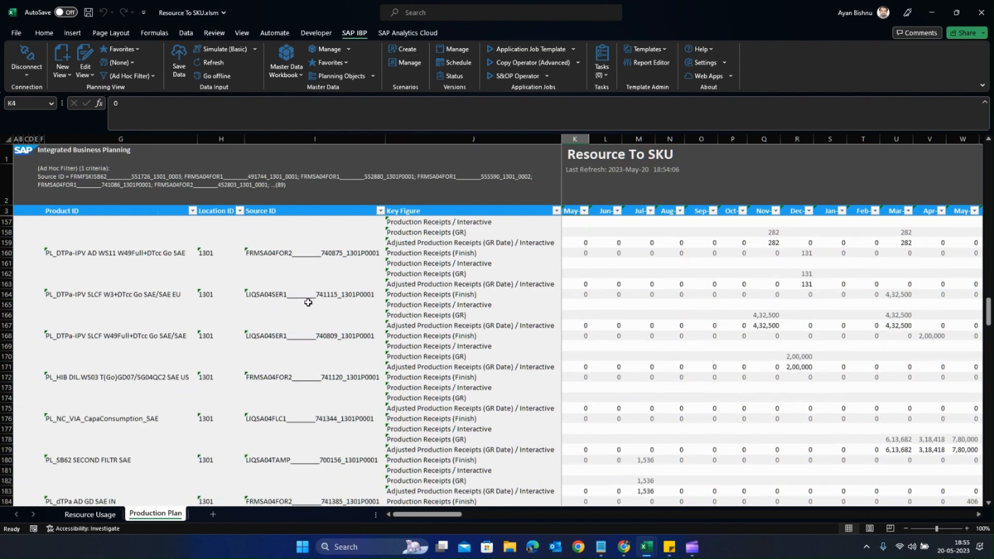
pyautogui.moveTo(988, 313); pyautogui.dragTo(988, 155)
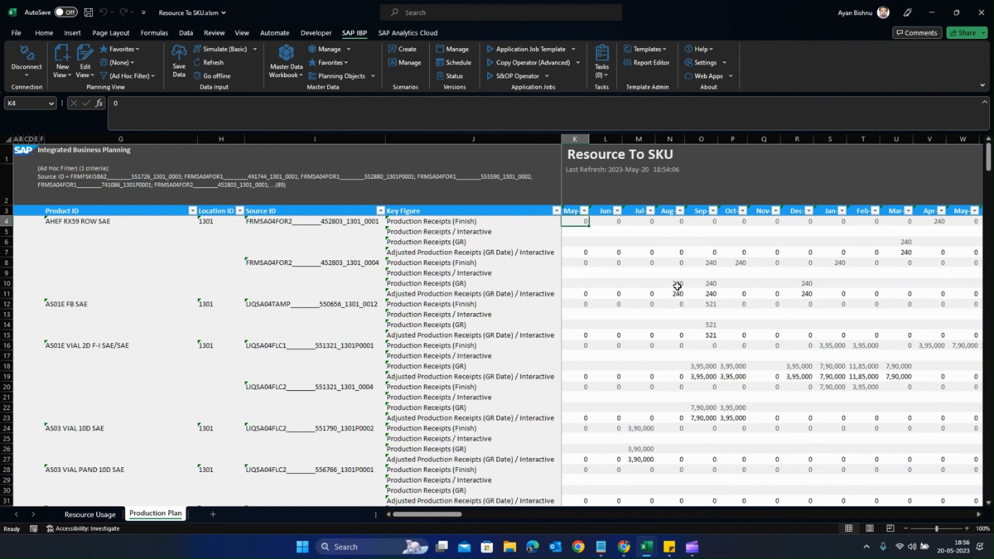
# Drill down from the capacity demand key figure of resource WN_TL2_1000 on Resource Usage to its production plan.
pyautogui.click(92, 513)
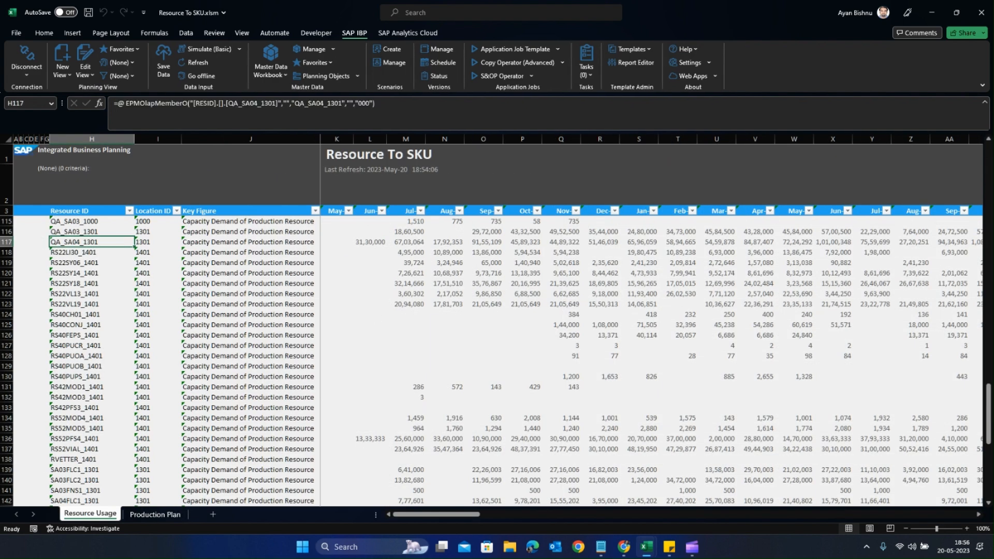
pyautogui.moveTo(987, 417); pyautogui.dragTo(983, 502)
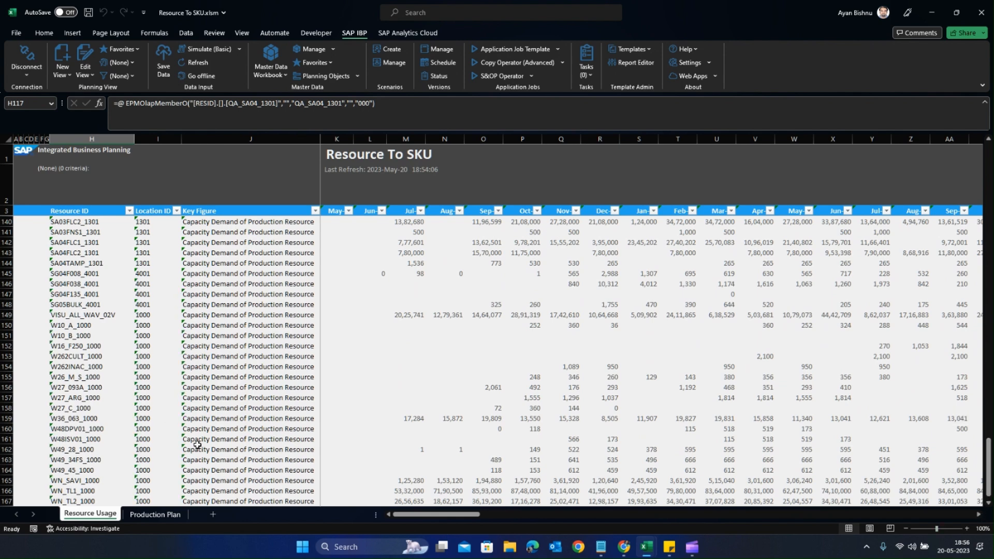
pyautogui.scroll(-2, 228, 425)
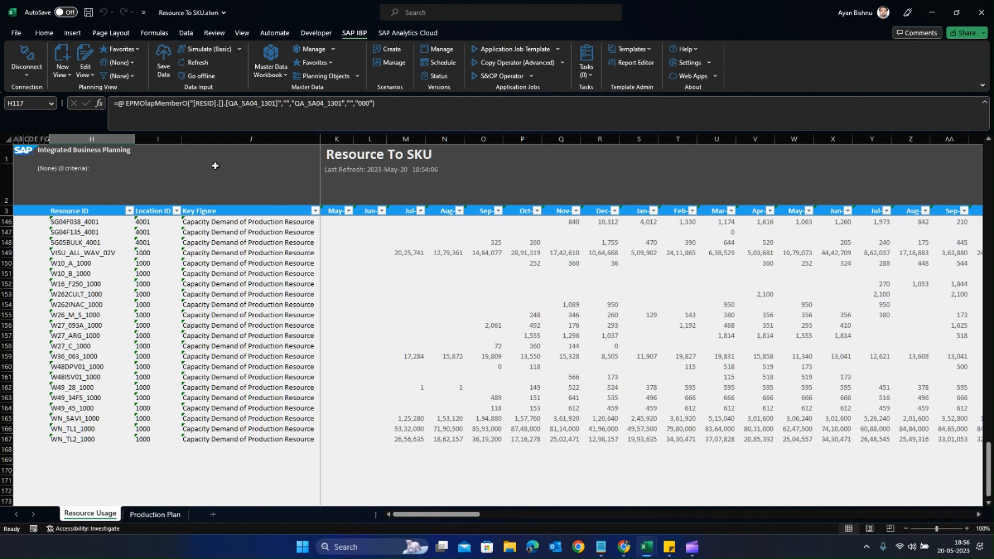
pyautogui.doubleClick(233, 439)
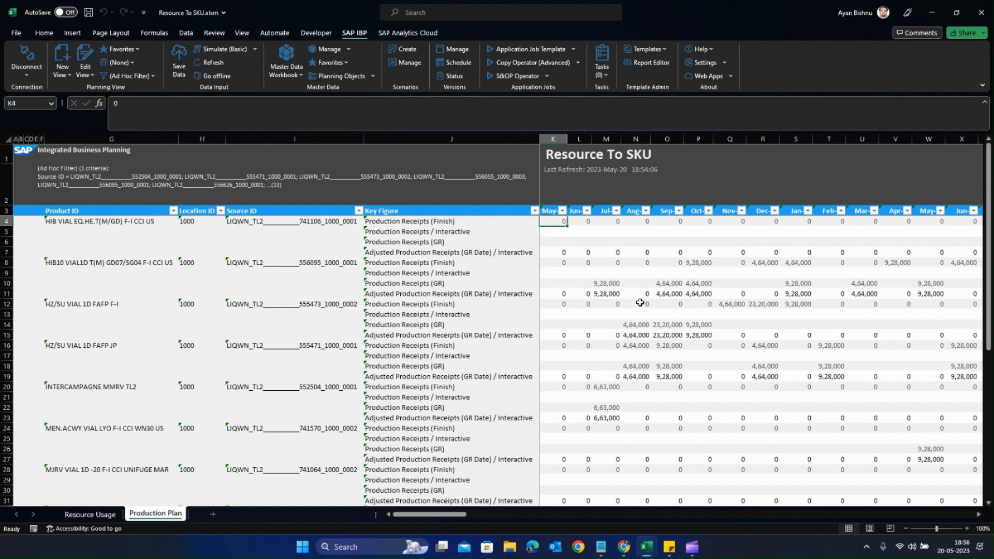
pyautogui.moveTo(697, 550)
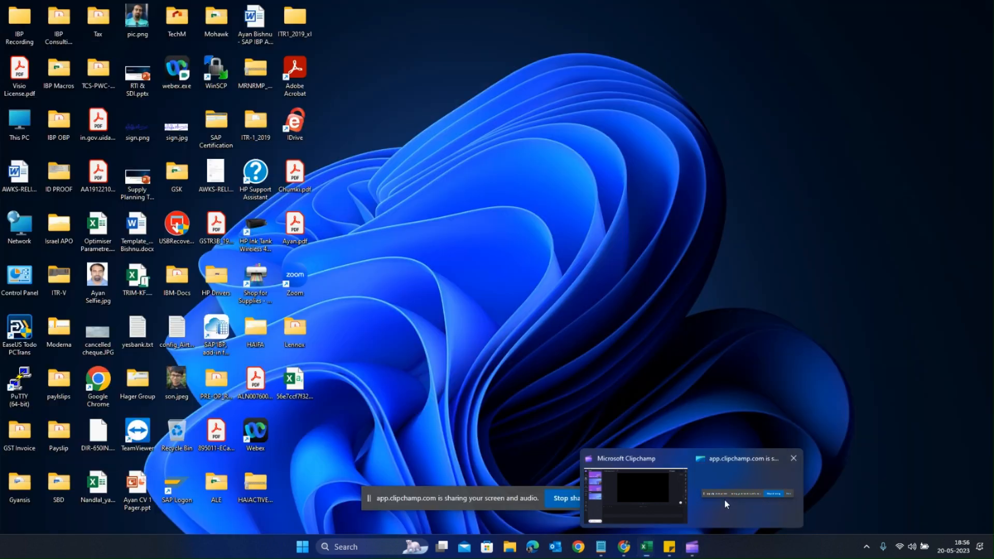
pyautogui.click(724, 499)
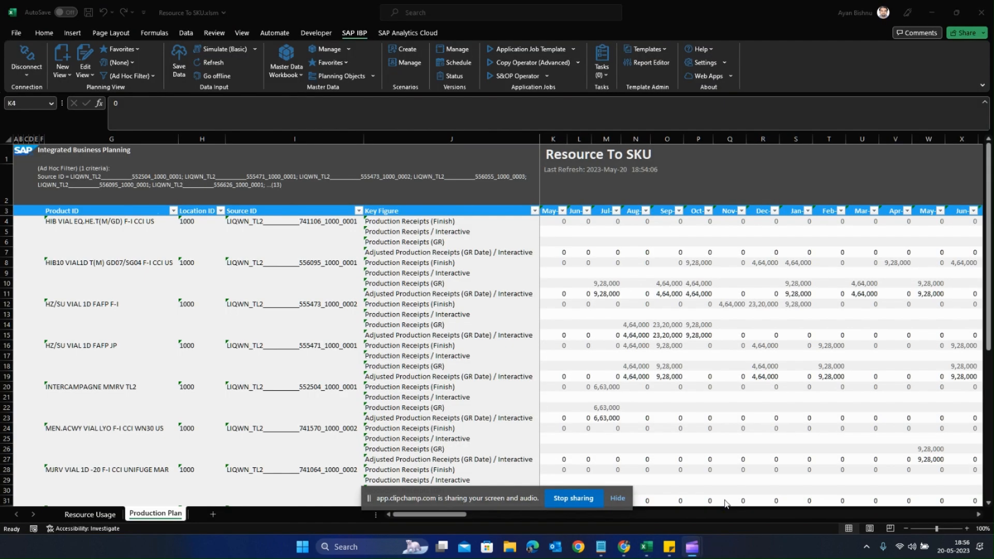